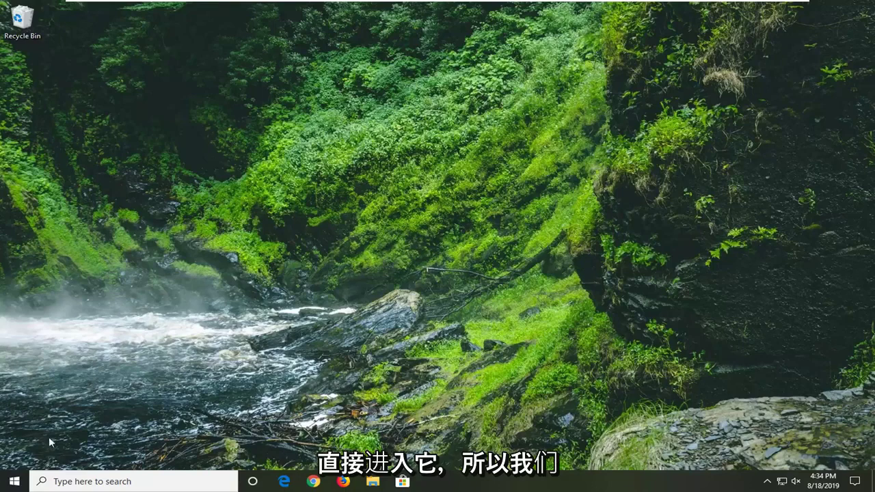
- Search Windows for regedit, run Registry Editor as administrator with the permission prompt approved, and reposition its window on the desktop
{"action": "left_click", "coordinate": [14, 482]}
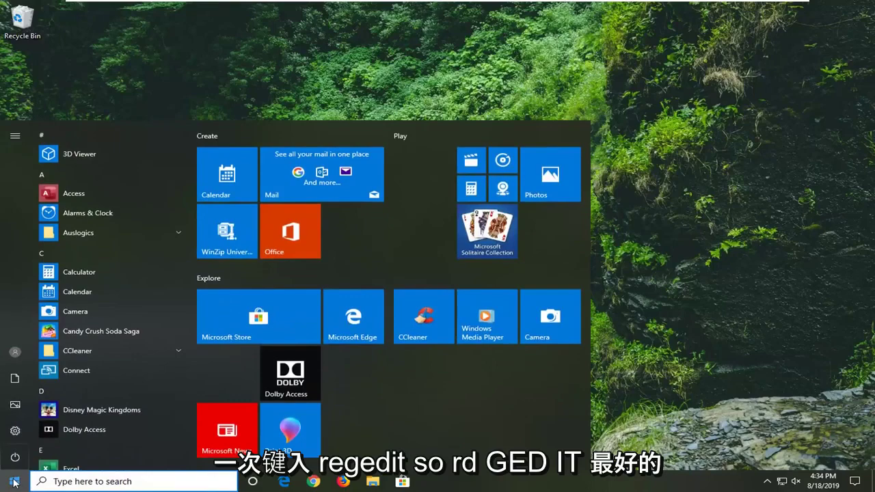
{"action": "type", "text": "regedit"}
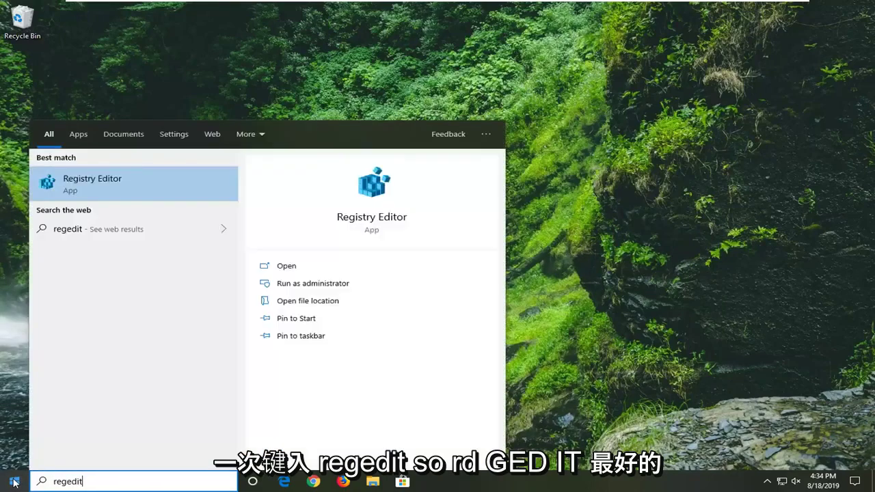
{"action": "right_click", "coordinate": [92, 184]}
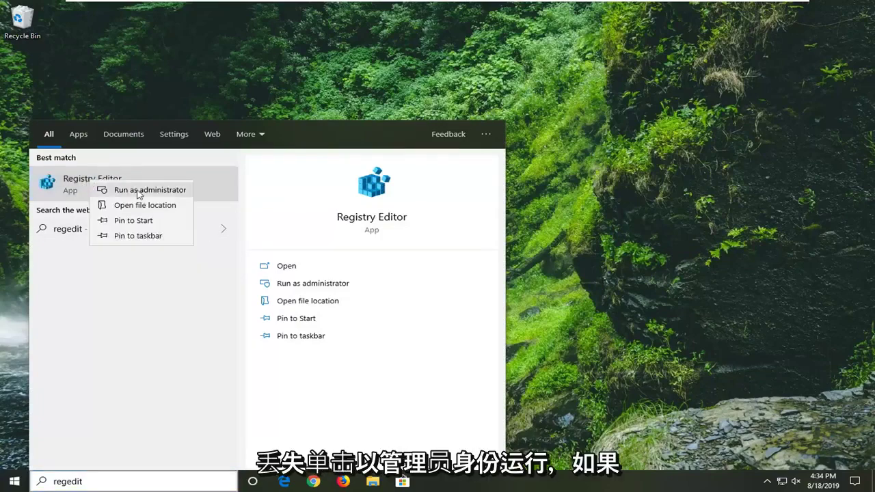
{"action": "left_click", "coordinate": [159, 195]}
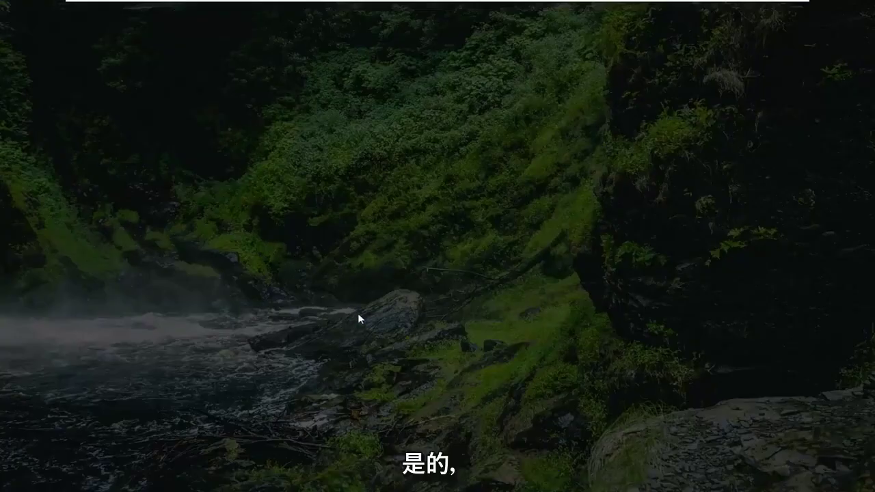
{"action": "left_click", "coordinate": [331, 321]}
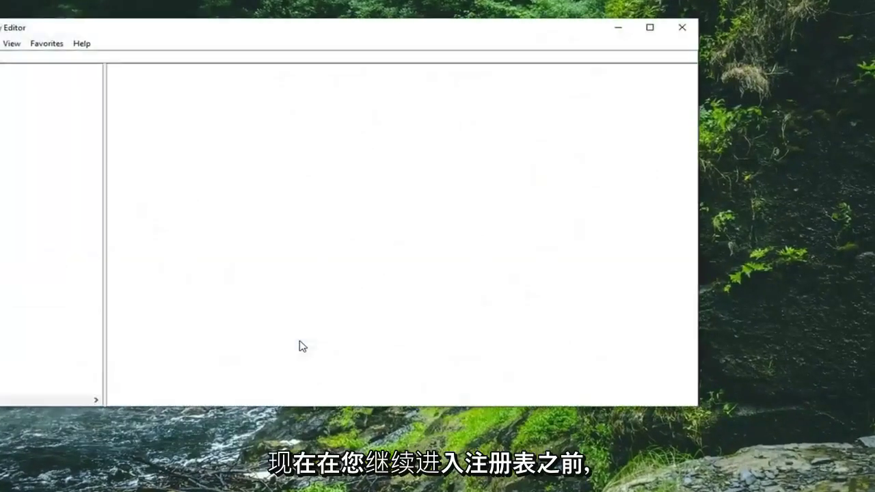
{"action": "left_click_drag", "start_coordinate": [280, 30], "coordinate": [395, 52]}
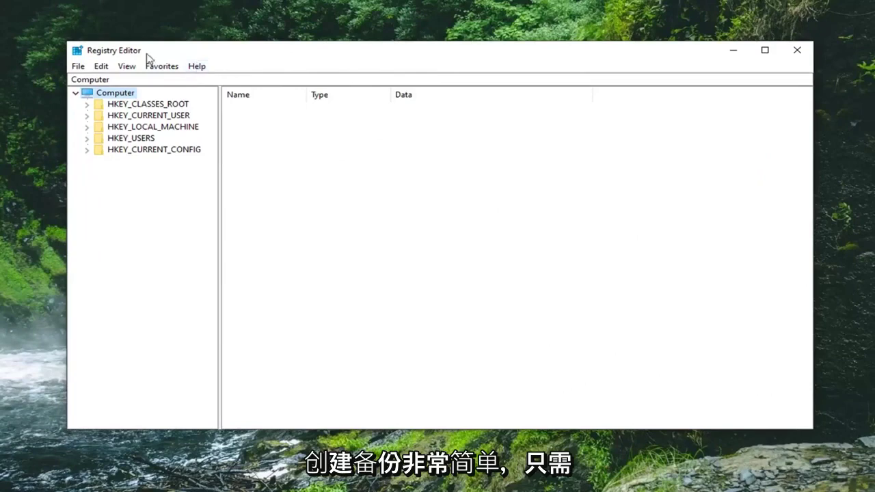
- View the registry file export dialog and the import dialog, dismissing each without saving or importing anything
{"action": "left_click", "coordinate": [79, 67]}
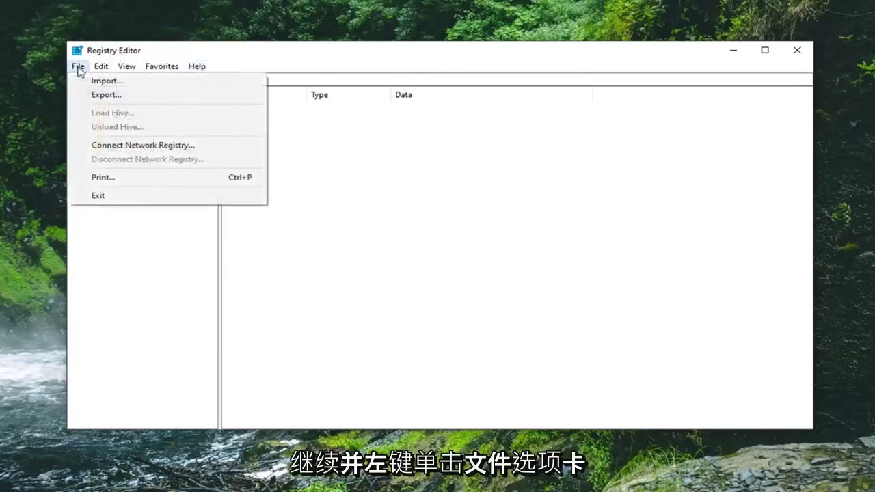
{"action": "left_click", "coordinate": [99, 95]}
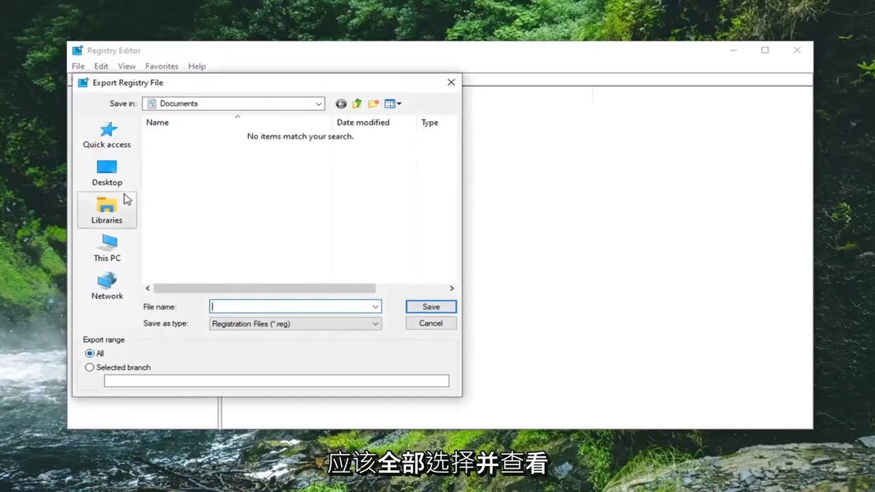
{"action": "left_click", "coordinate": [427, 324]}
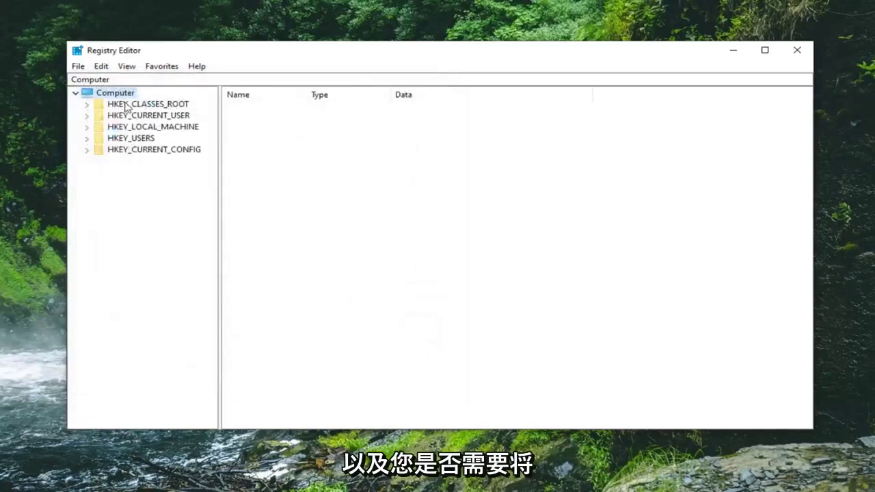
{"action": "left_click", "coordinate": [77, 65]}
{"action": "left_click", "coordinate": [99, 81]}
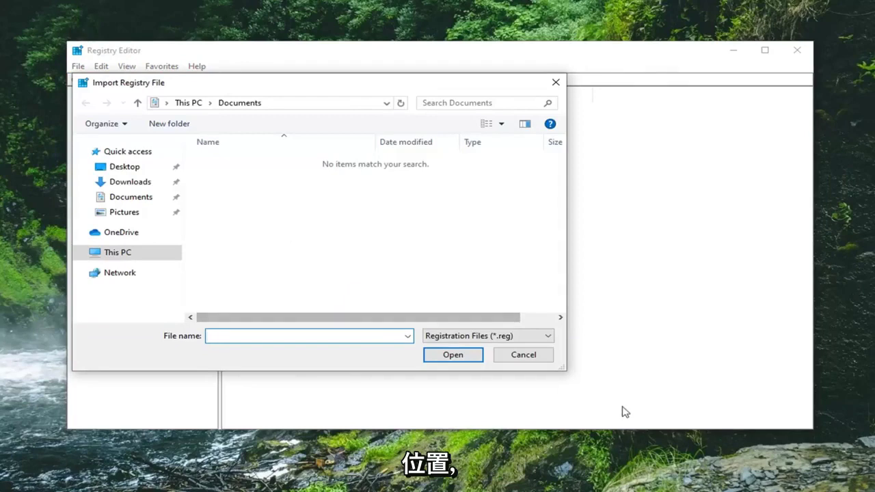
{"action": "left_click", "coordinate": [539, 359]}
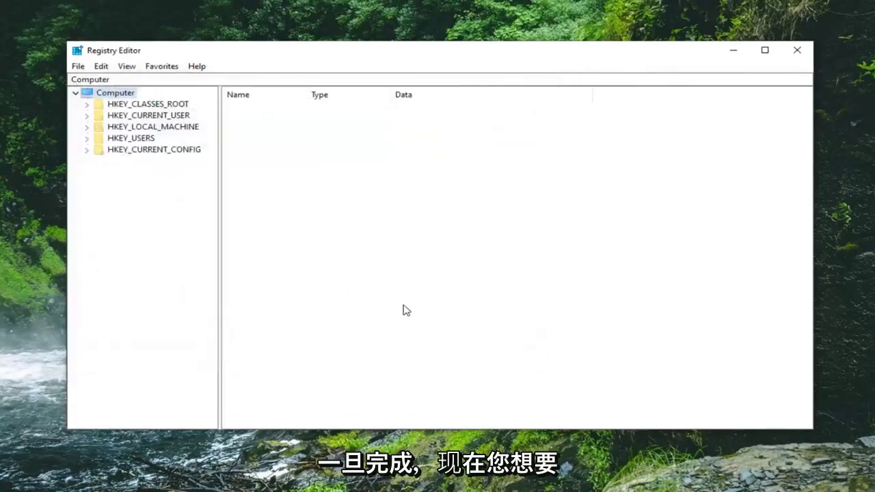
- Expand the registry tree down to HKEY_LOCAL_MACHINE\SYSTEM\CurrentControlSet\Control
{"action": "left_click", "coordinate": [171, 128]}
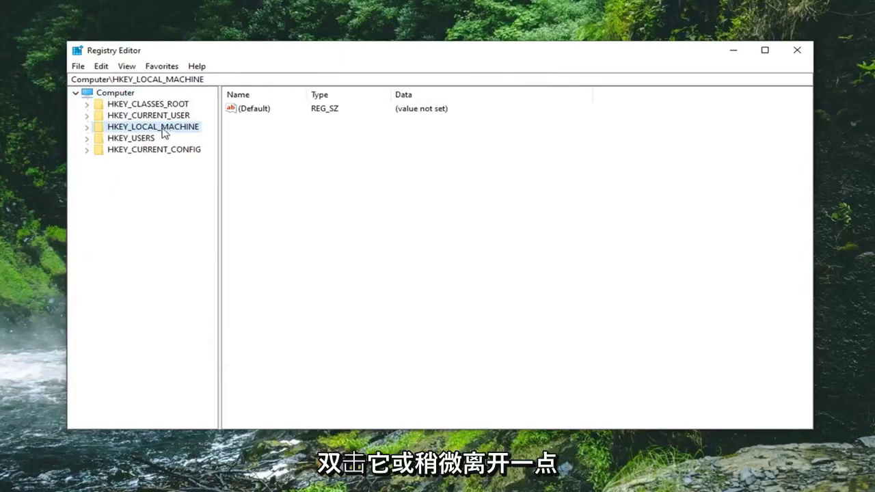
{"action": "double_click", "coordinate": [122, 130]}
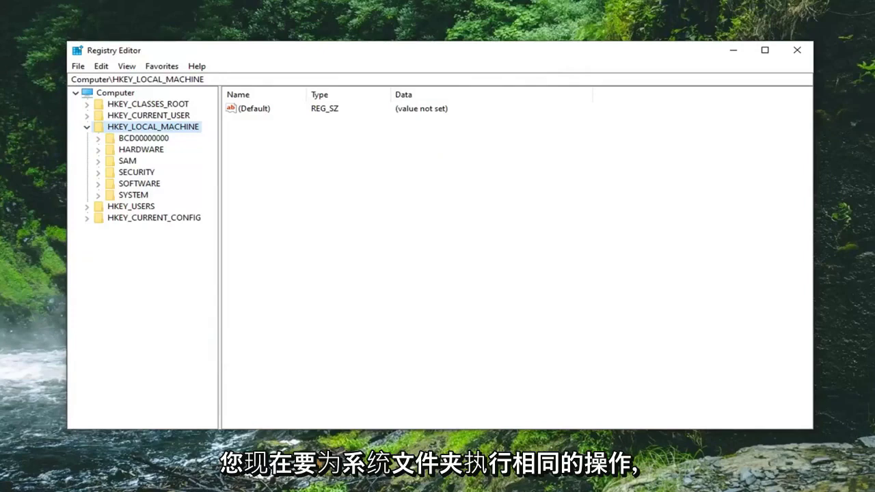
{"action": "double_click", "coordinate": [134, 195]}
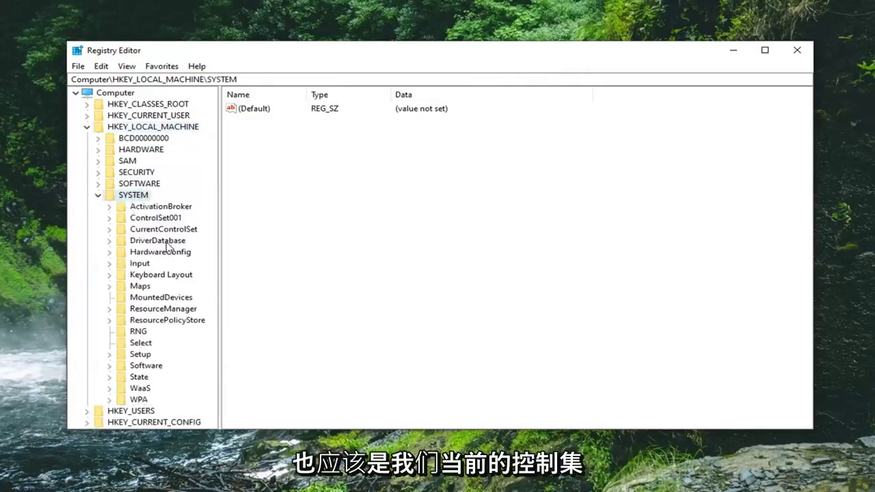
{"action": "left_click", "coordinate": [163, 229]}
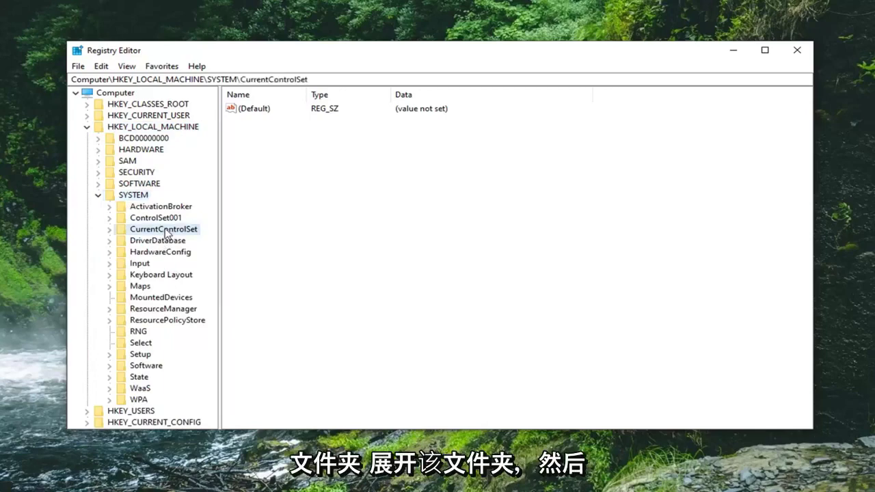
{"action": "double_click", "coordinate": [164, 231]}
{"action": "left_click", "coordinate": [154, 243]}
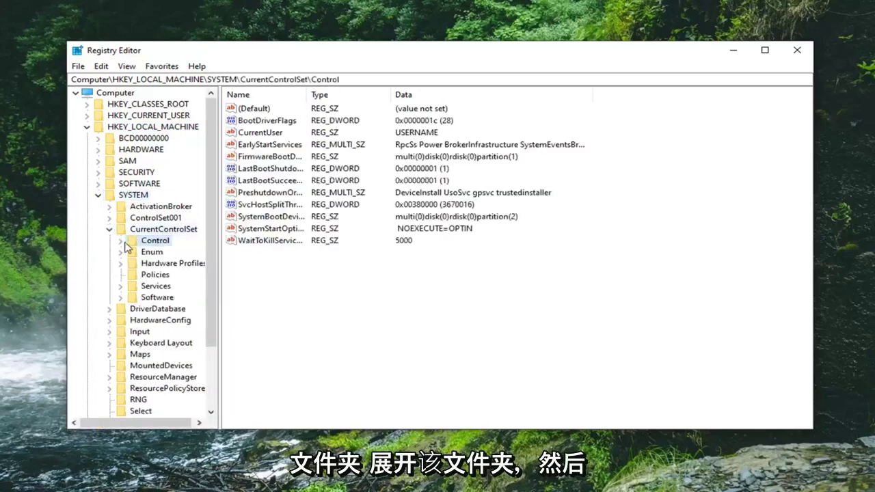
{"action": "double_click", "coordinate": [143, 242]}
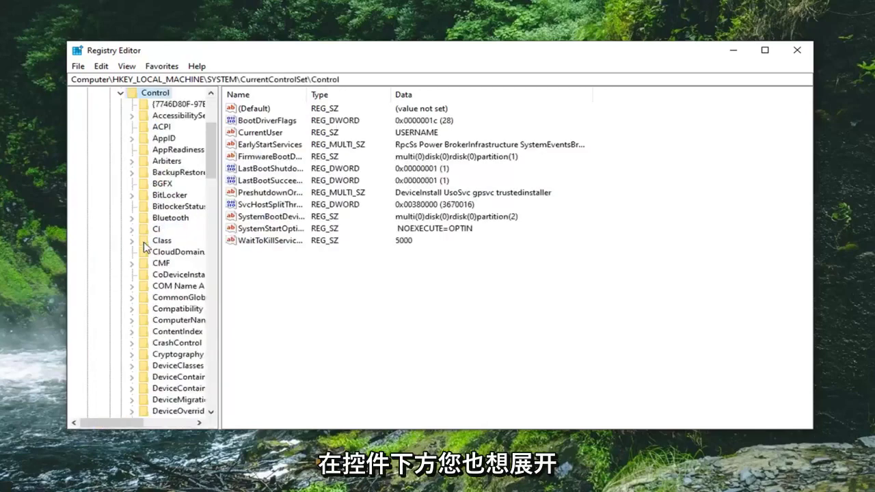
- Widen the key tree pane, then select and expand the GraphicsDrivers key under Control
{"action": "left_click_drag", "start_coordinate": [221, 242], "coordinate": [333, 242]}
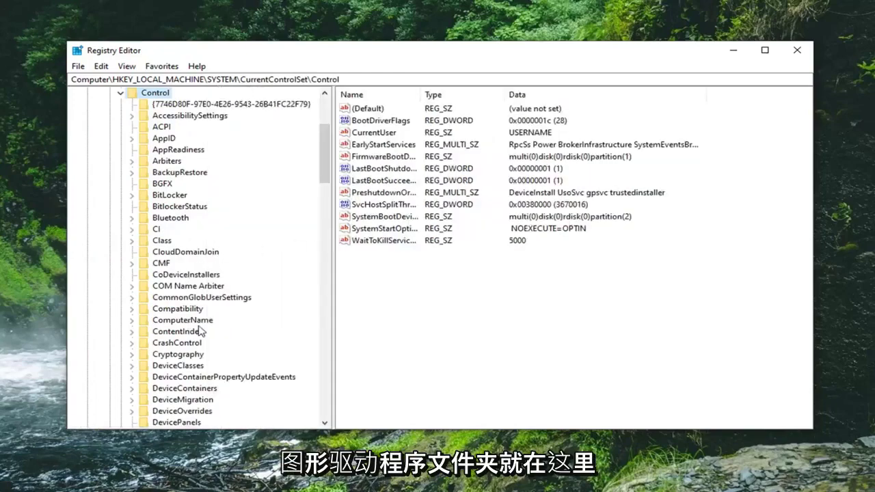
{"action": "scroll", "coordinate": [195, 323], "scroll_direction": "down", "scroll_amount": 7}
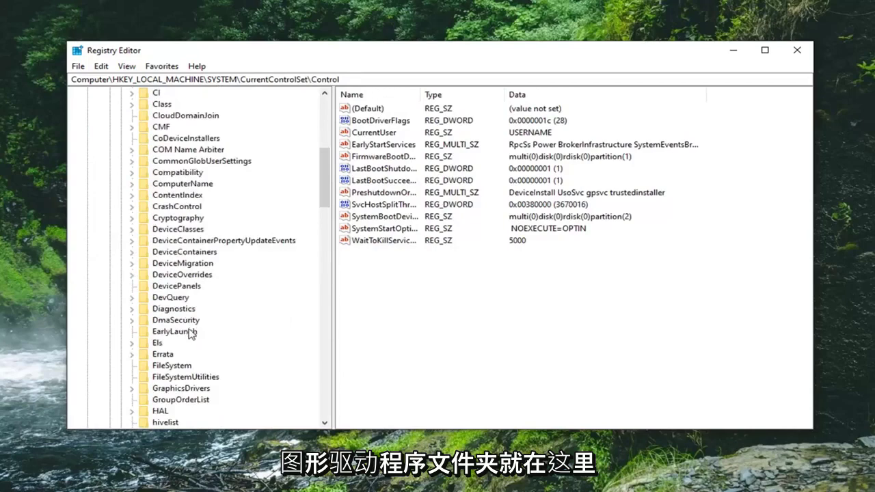
{"action": "left_click", "coordinate": [189, 289]}
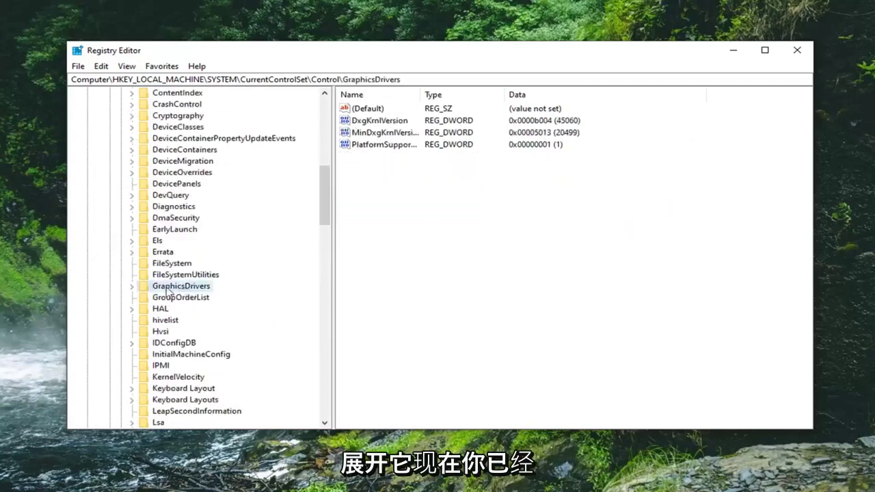
{"action": "left_click", "coordinate": [132, 287]}
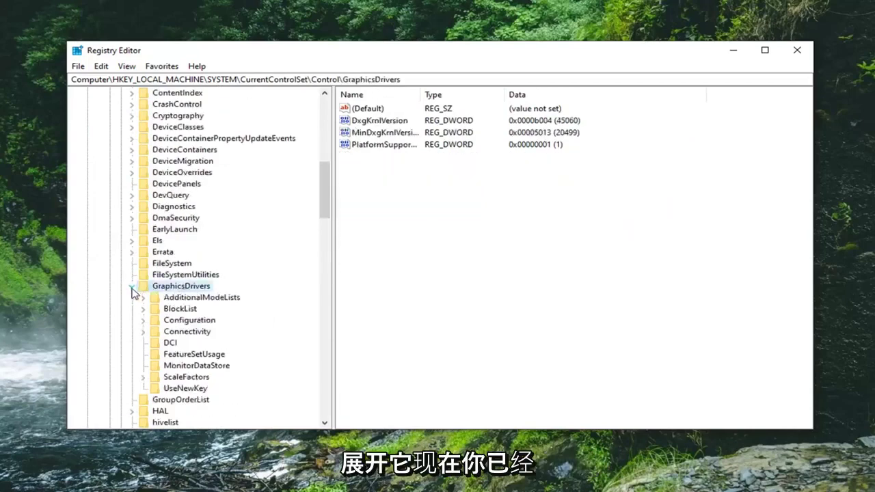
- Create a new DWORD (32-bit) value named TdrLevel in the GraphicsDrivers key
{"action": "right_click", "coordinate": [367, 175]}
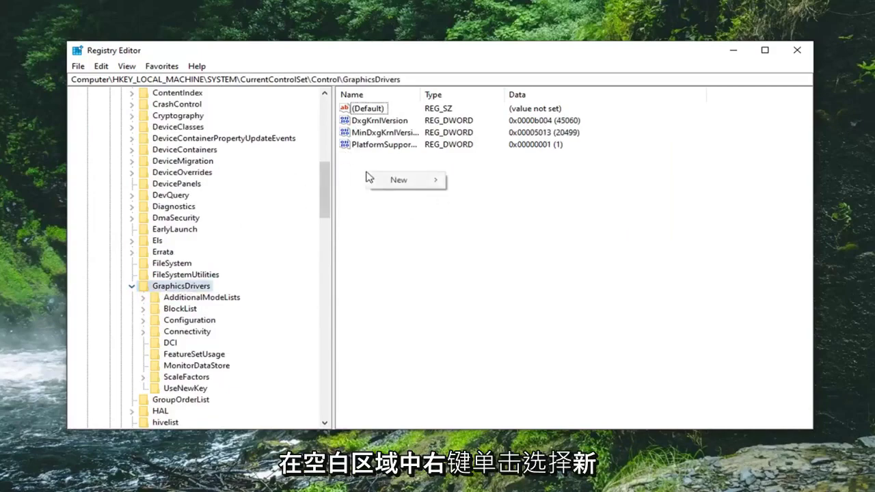
{"action": "mouse_move", "coordinate": [396, 180]}
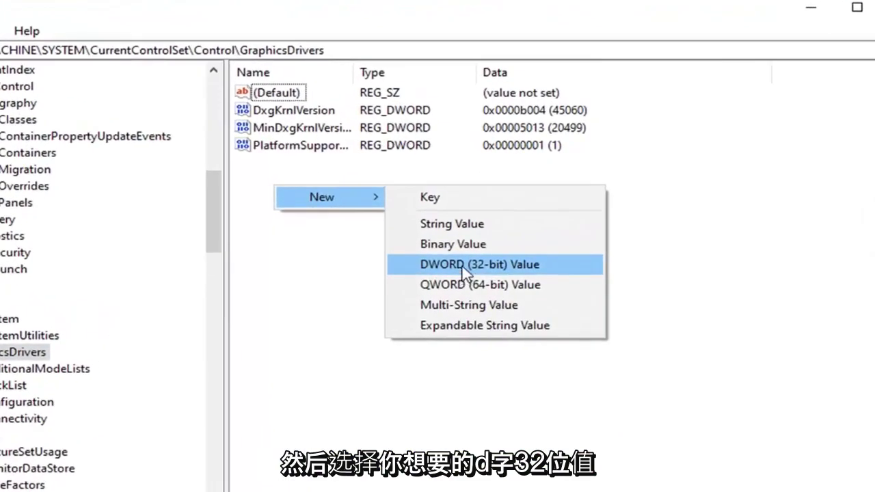
{"action": "left_click", "coordinate": [462, 264]}
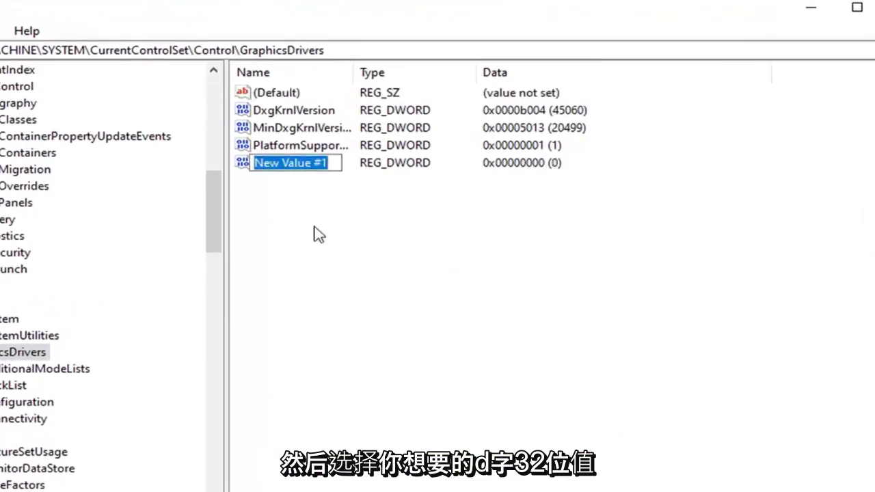
{"action": "type", "text": "Td"}
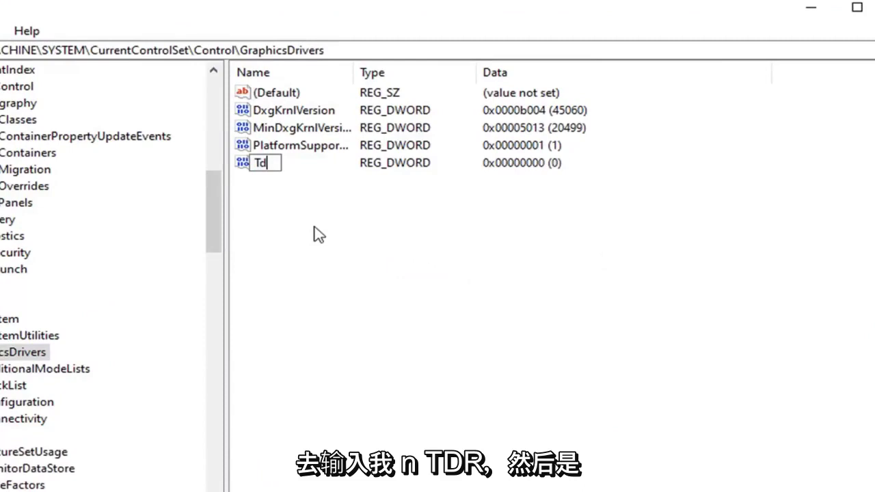
{"action": "type", "text": "rLevel"}
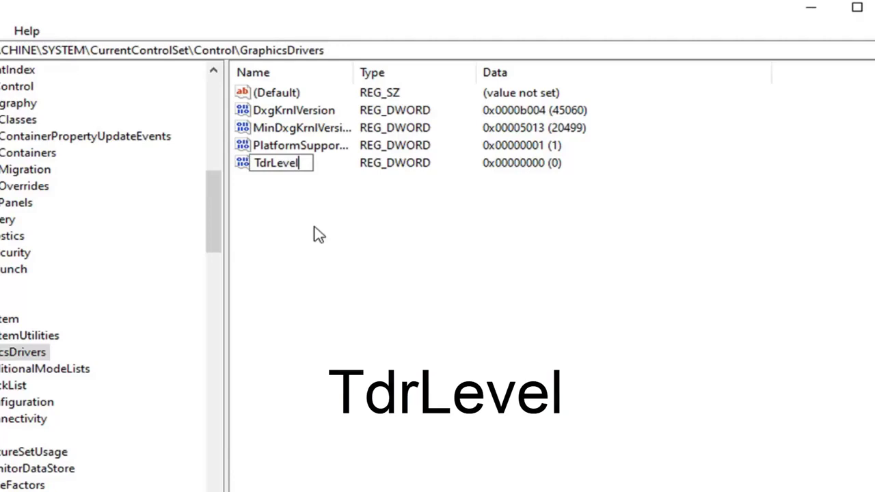
{"action": "key", "text": "Return"}
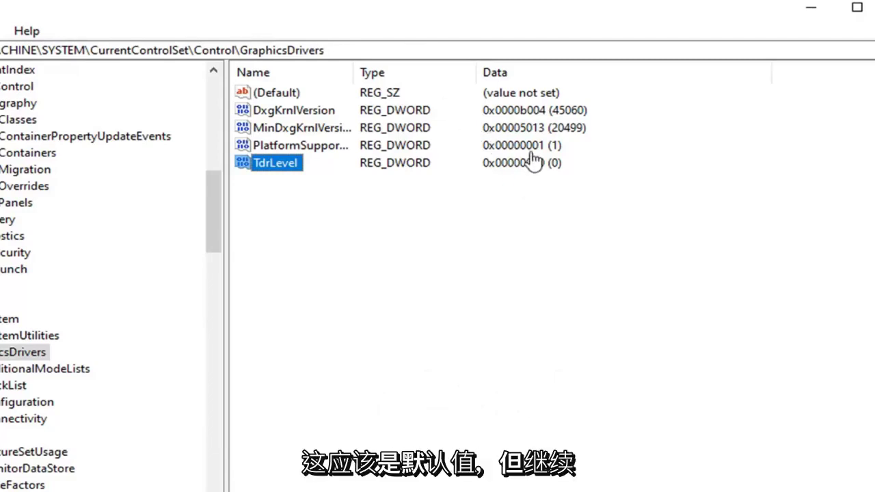
- Open TdrLevel for editing and confirm it with value data 0 and the Hexadecimal base
{"action": "double_click", "coordinate": [276, 167]}
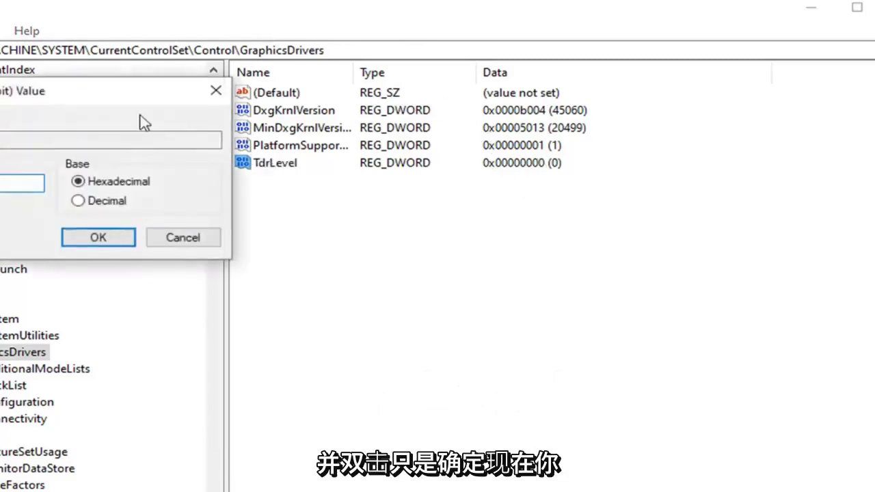
{"action": "left_click_drag", "start_coordinate": [113, 98], "coordinate": [380, 166]}
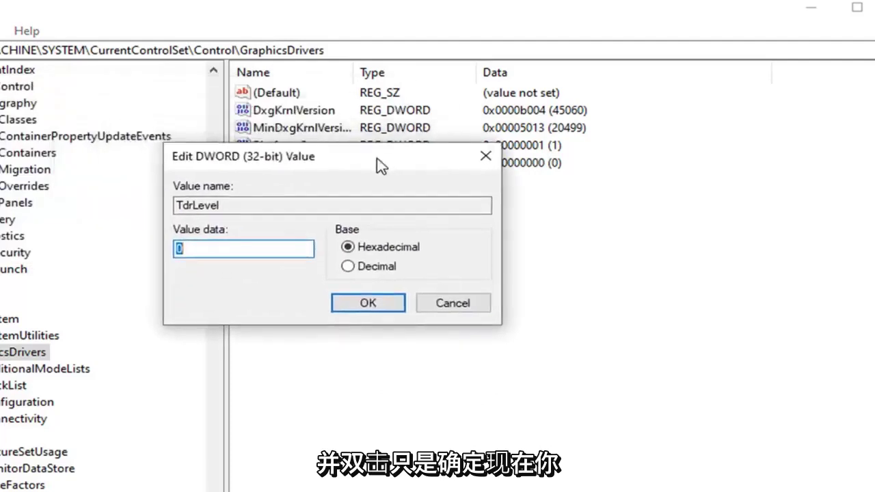
{"action": "left_click", "coordinate": [181, 248]}
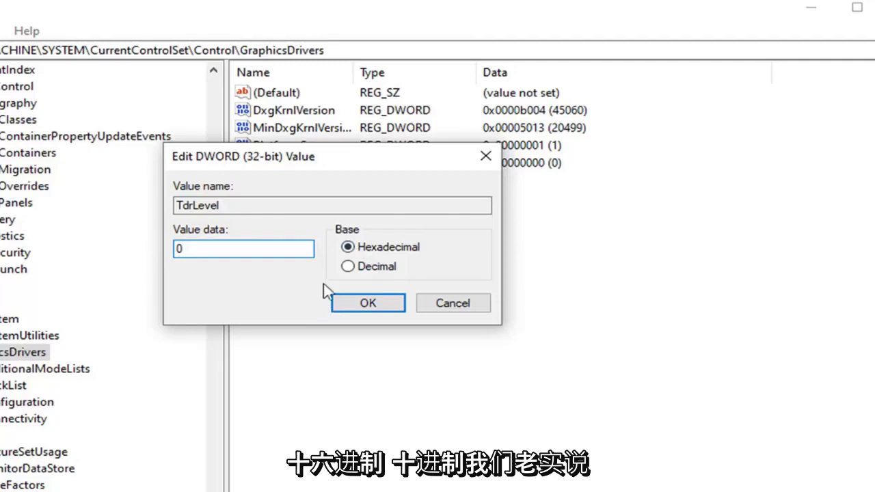
{"action": "left_click", "coordinate": [347, 266]}
{"action": "left_click", "coordinate": [347, 248]}
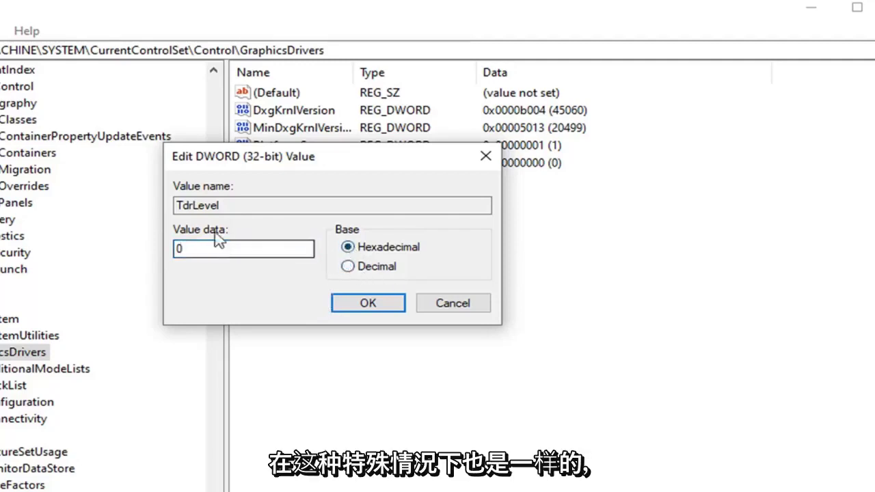
{"action": "left_click_drag", "start_coordinate": [236, 162], "coordinate": [299, 217]}
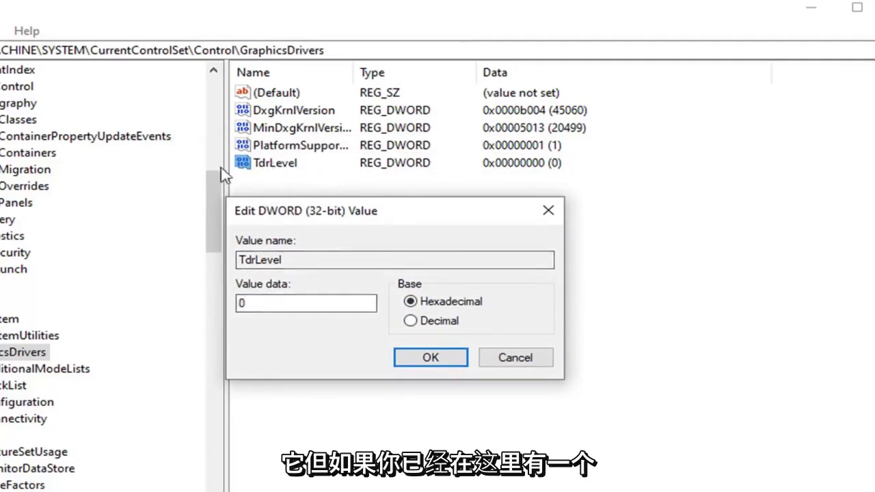
{"action": "left_click", "coordinate": [428, 360]}
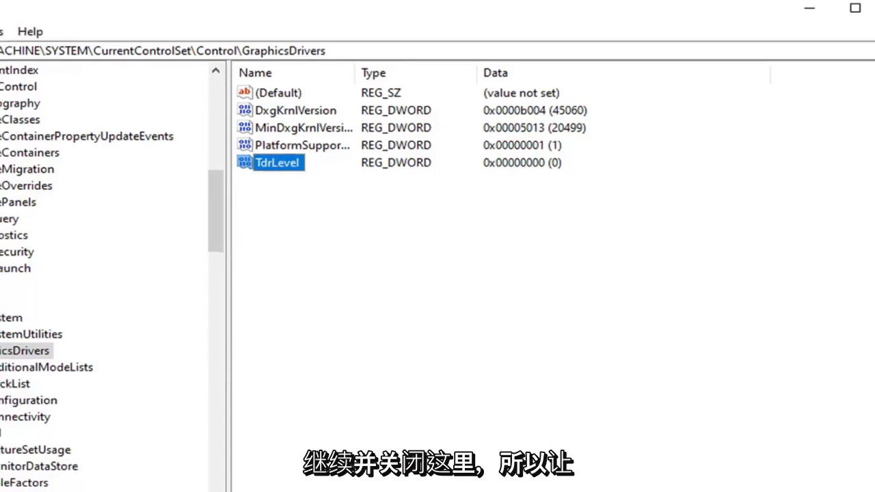
- Collapse the Control, CurrentControlSet, SYSTEM and HKEY_LOCAL_MACHINE keys in the registry tree
{"action": "scroll", "coordinate": [4, 351], "scroll_direction": "up", "scroll_amount": 10}
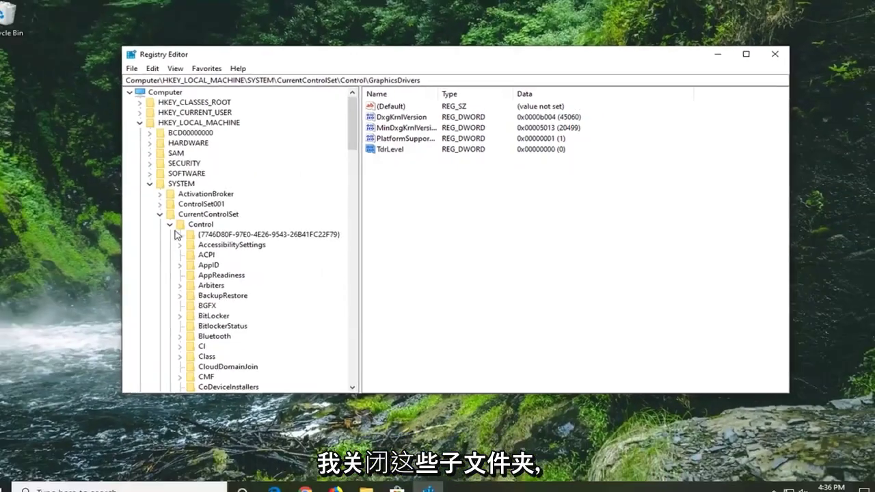
{"action": "left_click", "coordinate": [169, 224]}
{"action": "left_click", "coordinate": [160, 214]}
{"action": "left_click", "coordinate": [149, 184]}
{"action": "left_click", "coordinate": [140, 122]}
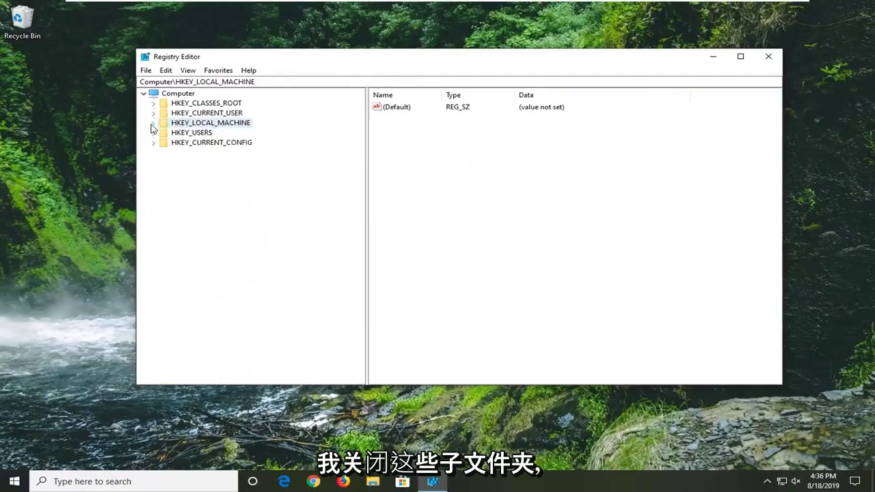
- Select the Computer root and close Registry Editor, then search for and open Device Manager
{"action": "left_click", "coordinate": [168, 94]}
{"action": "left_click", "coordinate": [767, 57]}
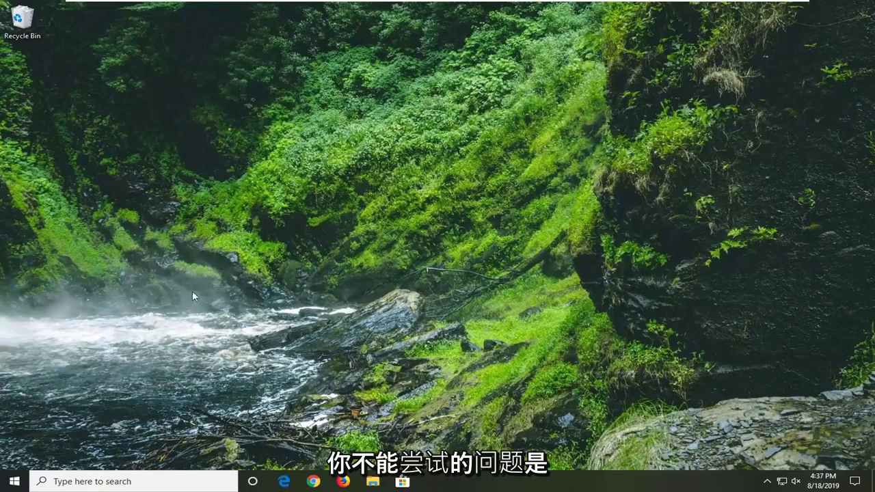
{"action": "left_click", "coordinate": [14, 481]}
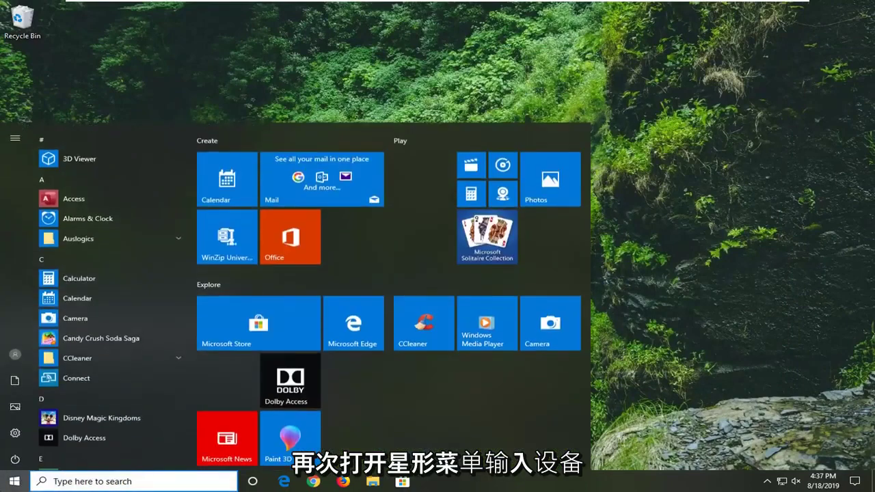
{"action": "type", "text": "device manager"}
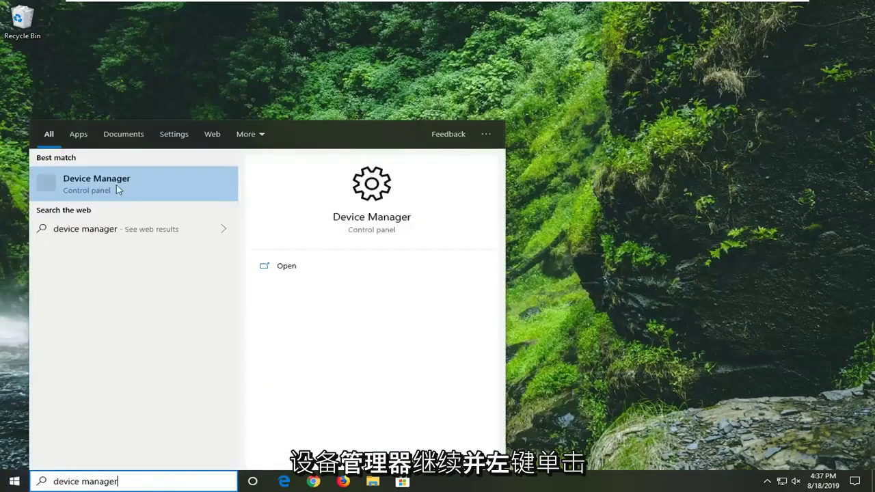
{"action": "left_click", "coordinate": [100, 187]}
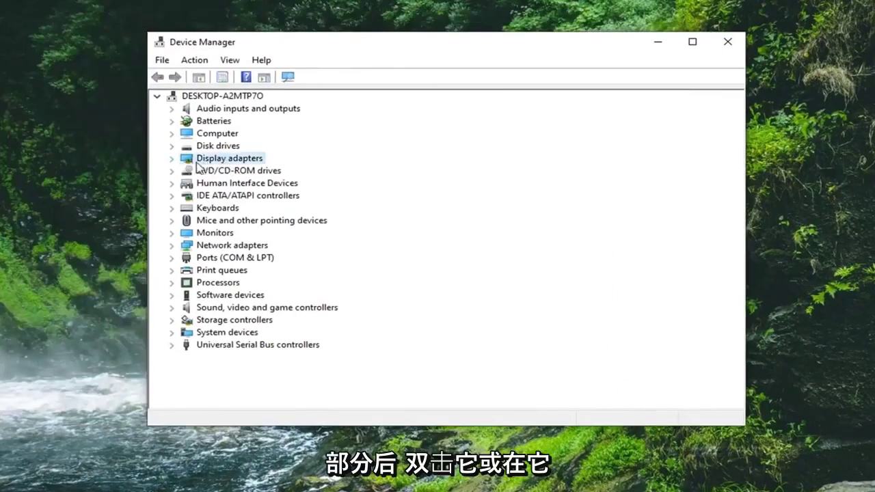
- Run an automatic search for updated driver software for the VMware SVGA 3D display adapter and close the update wizard
{"action": "left_click", "coordinate": [172, 159]}
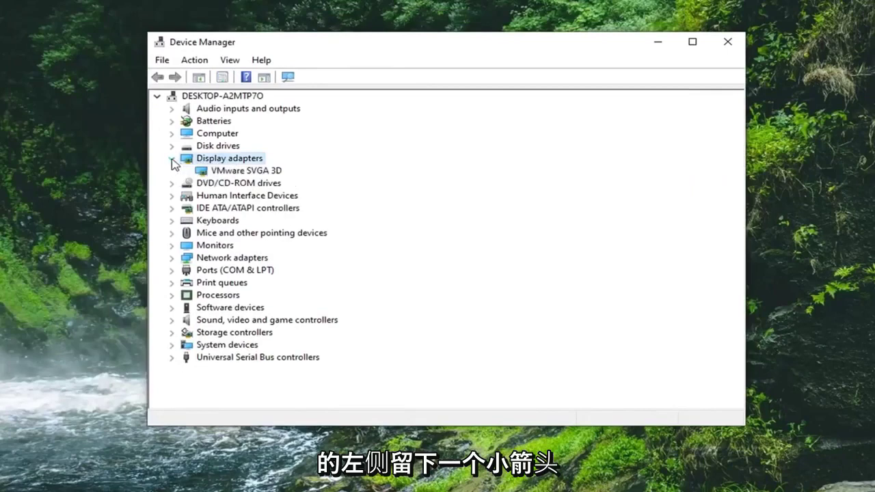
{"action": "left_click", "coordinate": [241, 172]}
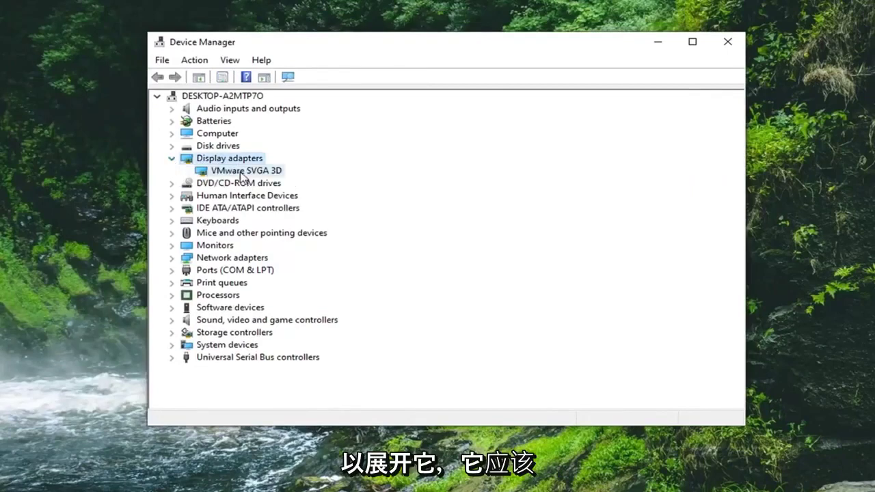
{"action": "right_click", "coordinate": [224, 174]}
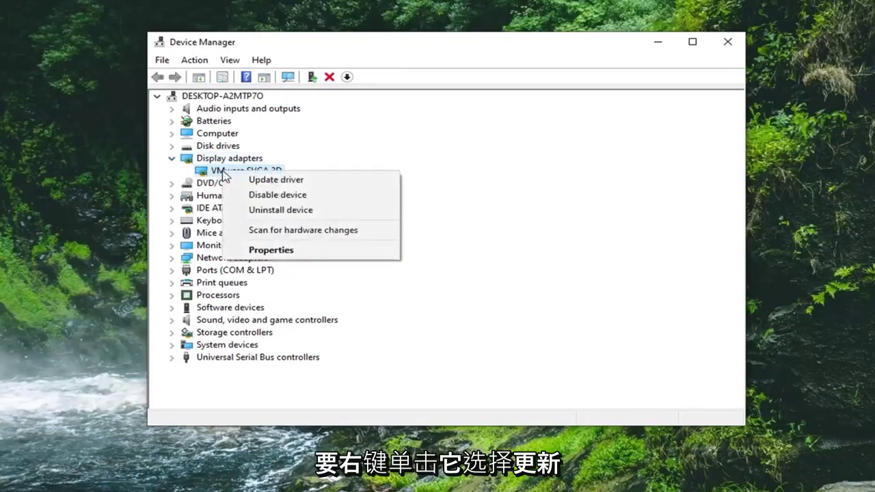
{"action": "left_click", "coordinate": [278, 179]}
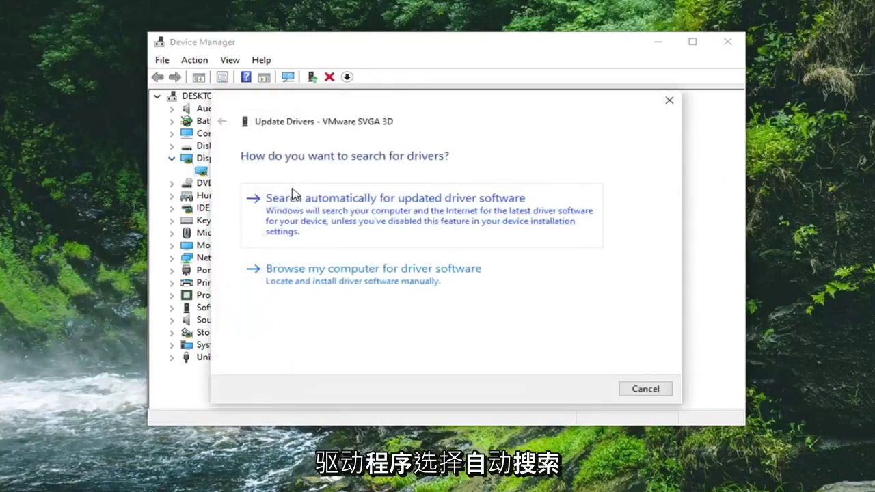
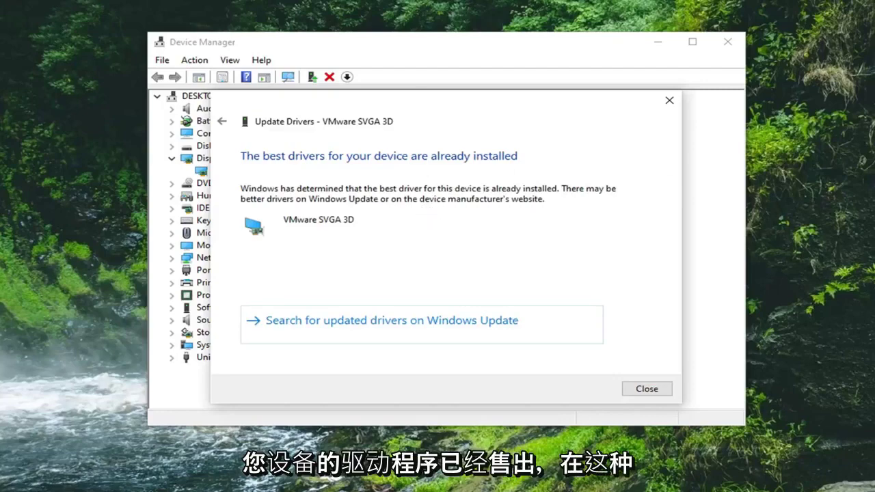
{"action": "left_click", "coordinate": [648, 388]}
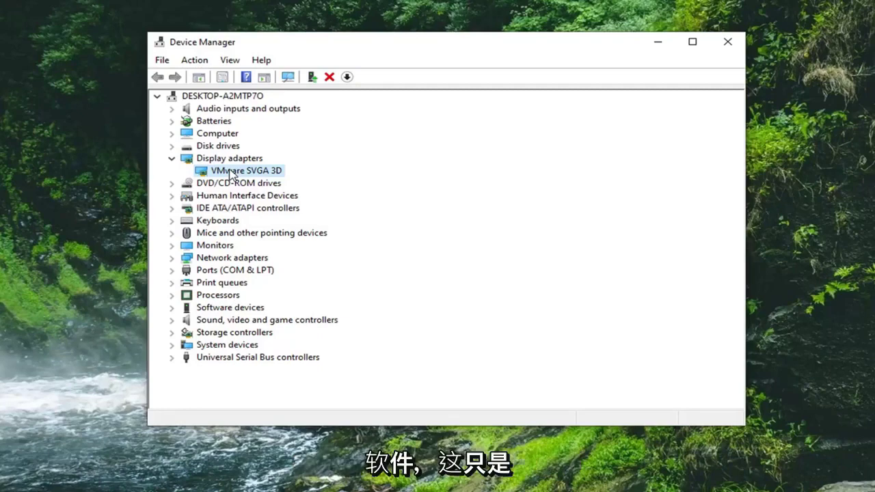
- Collapse the Display adapters category and close Device Manager
{"action": "left_click", "coordinate": [172, 158]}
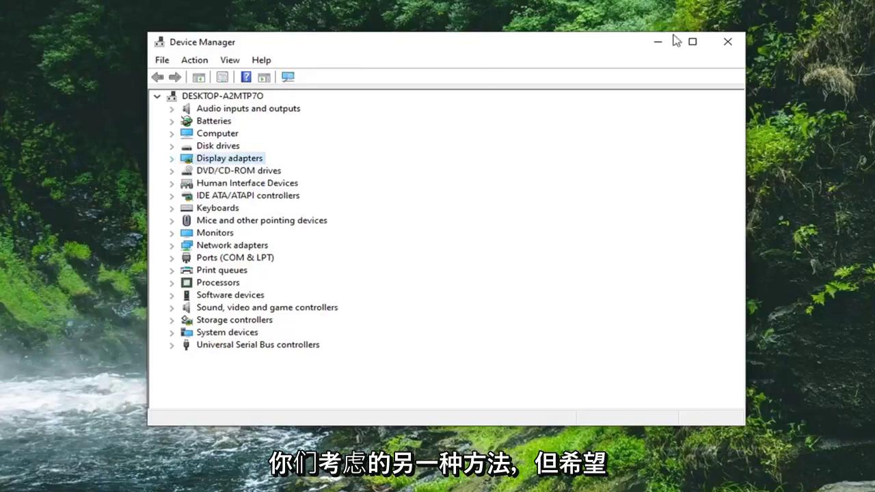
{"action": "left_click", "coordinate": [727, 44]}
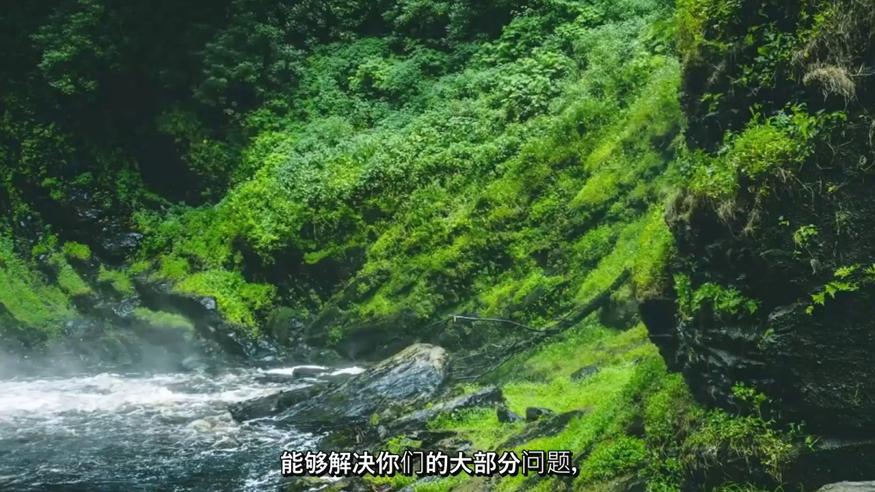